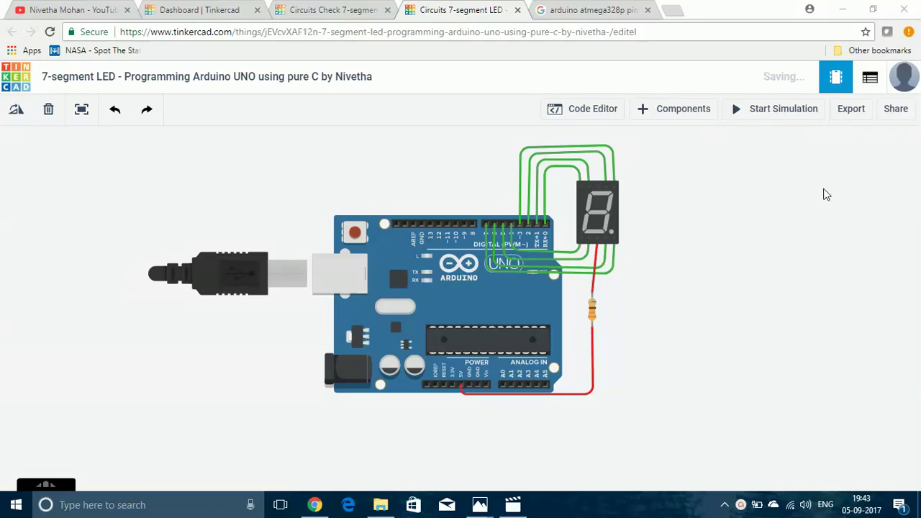
Inspect the 7-segment display's and Arduino Uno's properties in the circuit.
click(603, 210)
click(486, 320)
click(703, 319)
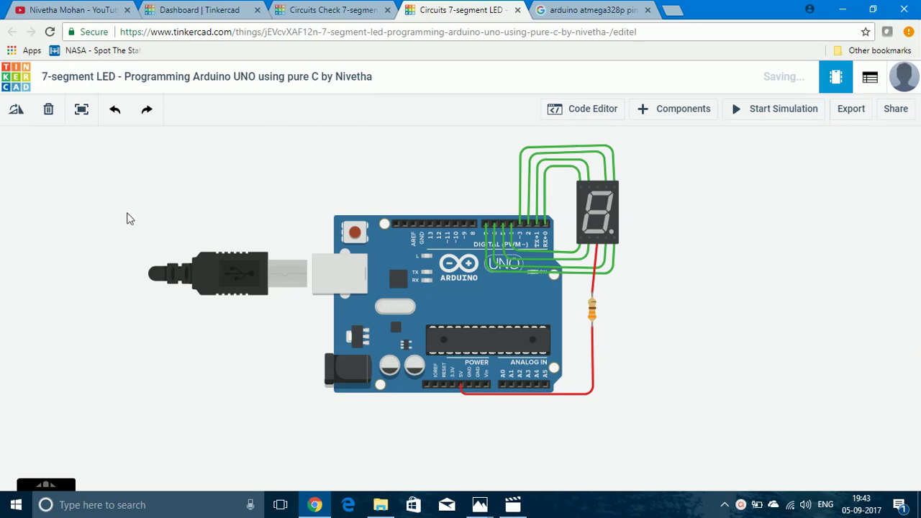
click(603, 223)
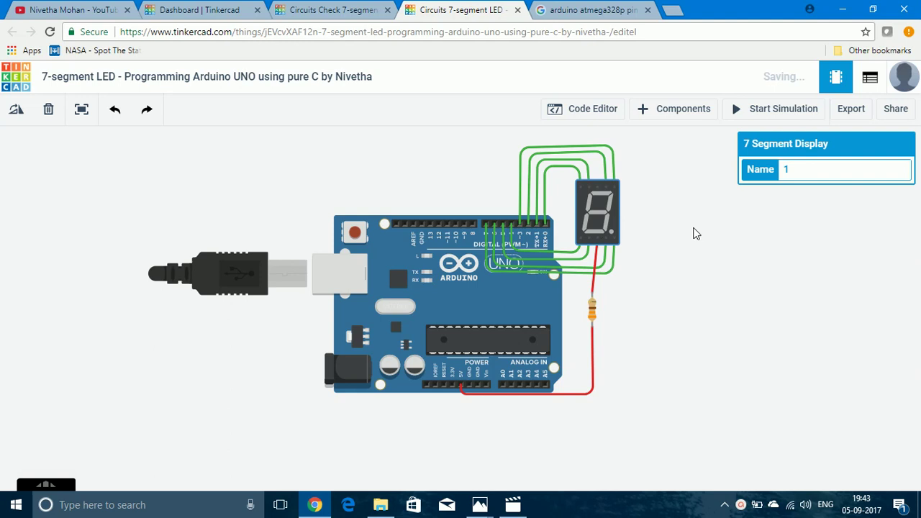
click(671, 231)
click(612, 236)
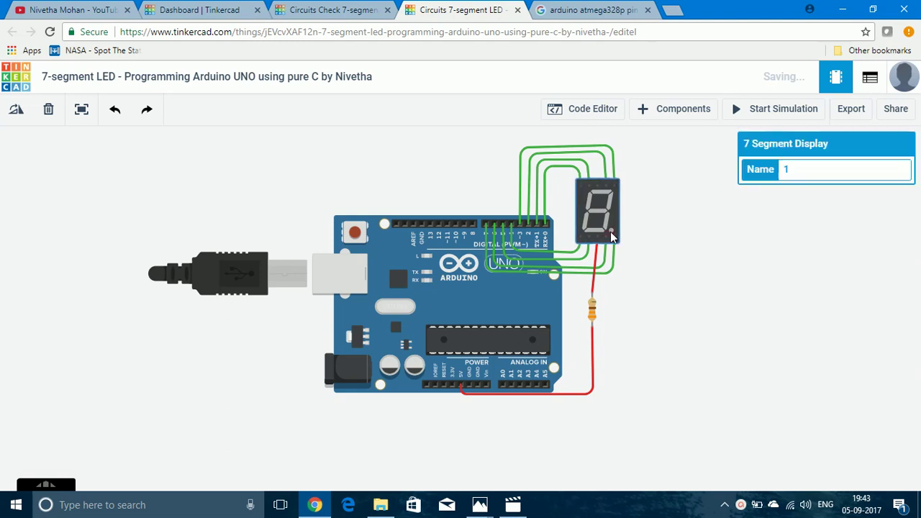
click(636, 231)
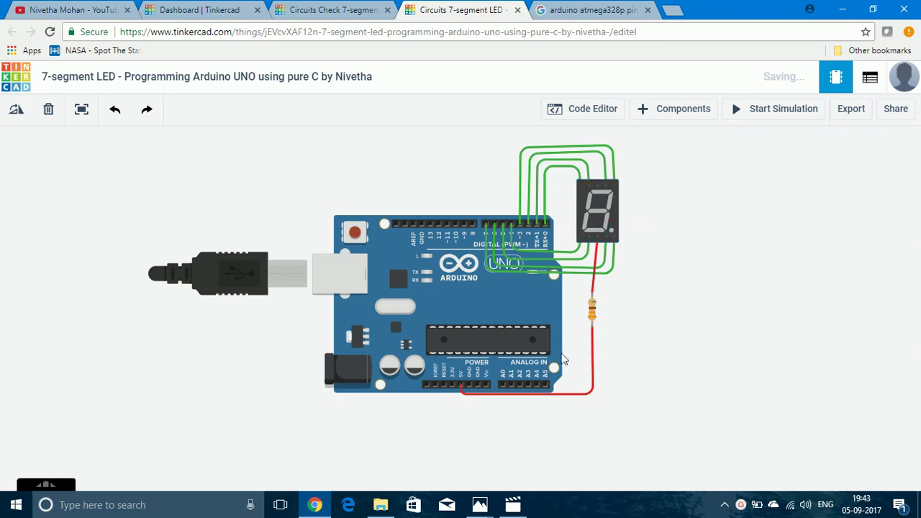
Review the 7seg1.jpg common-anode/common-cathode notes in Photos, then return to the Tinkercad circuit.
click(480, 506)
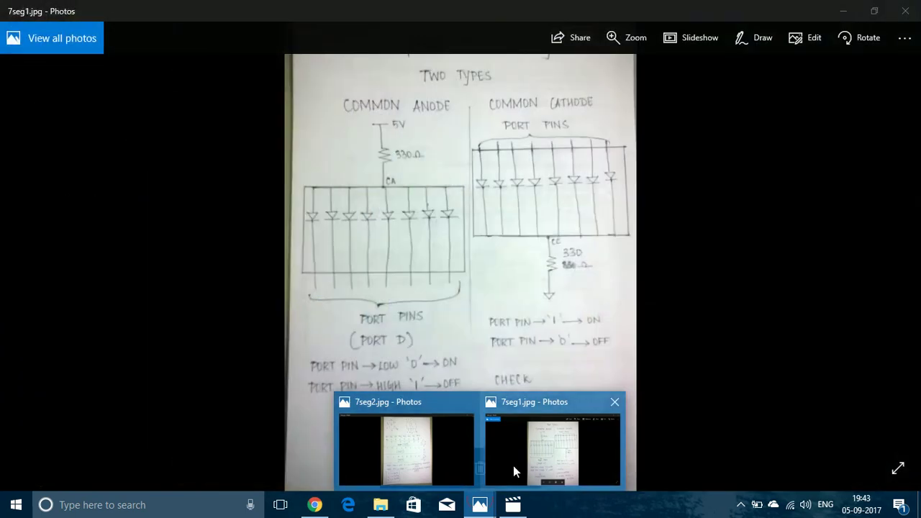
click(513, 465)
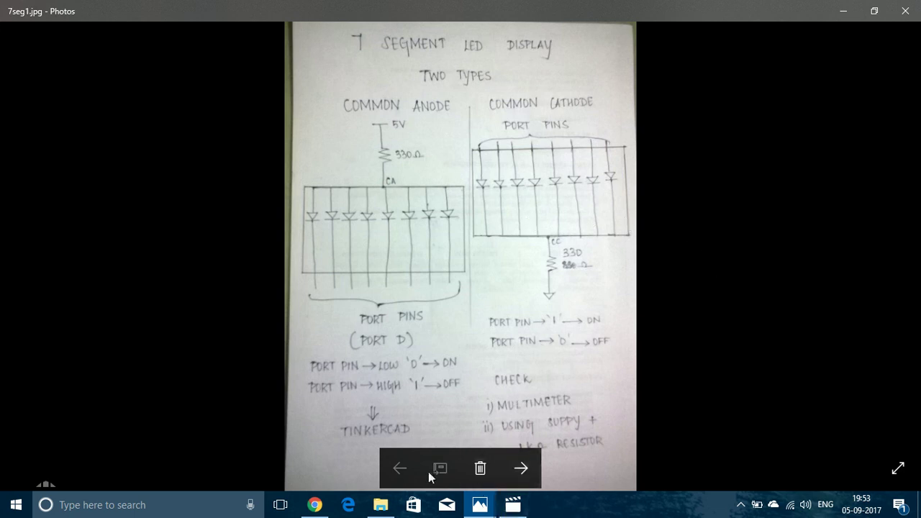
click(320, 508)
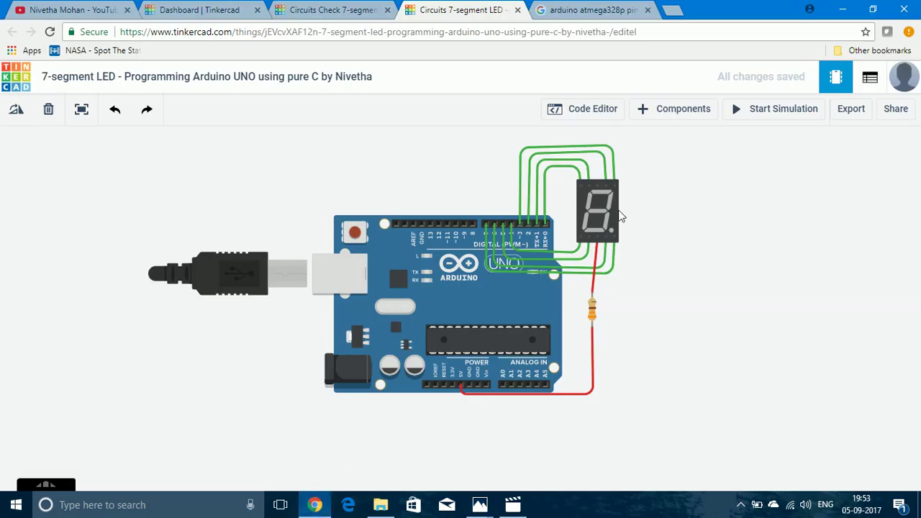
click(611, 218)
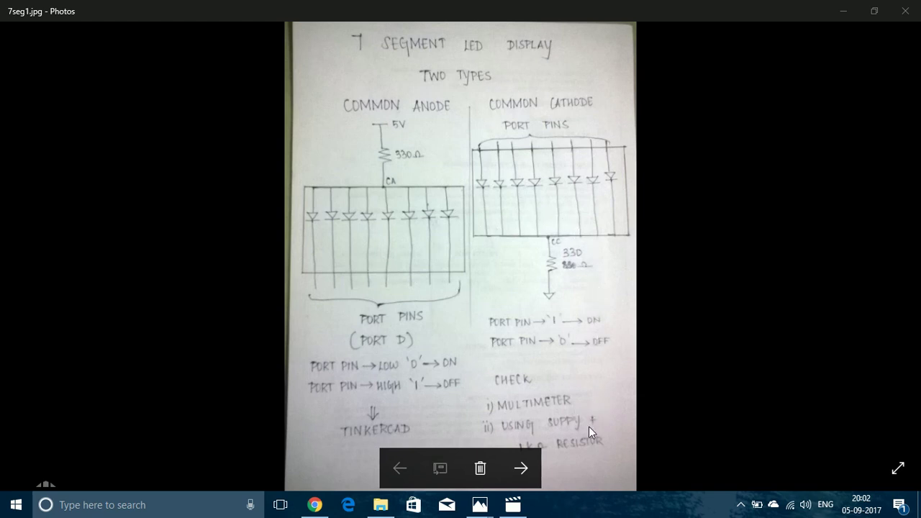
click(518, 506)
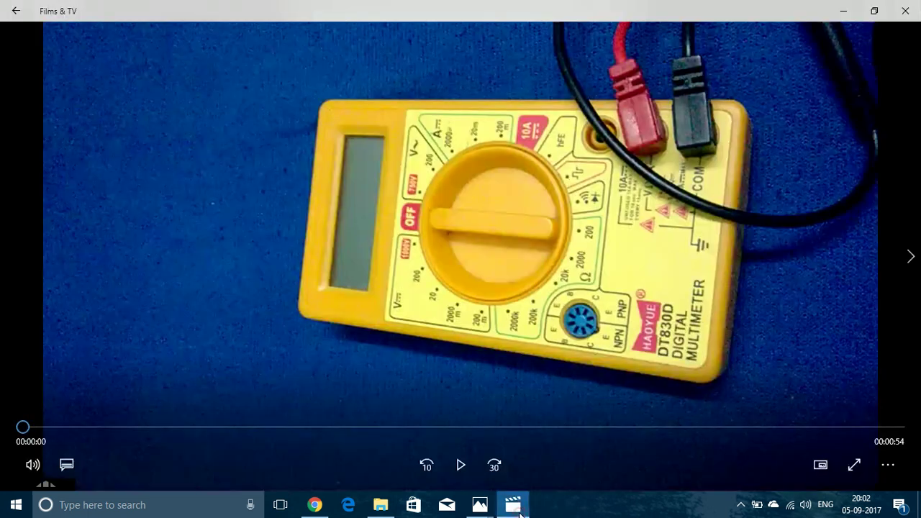
Play the 7segcheck multimeter video to 0:43, where a segment lights, then return to Chrome.
click(463, 464)
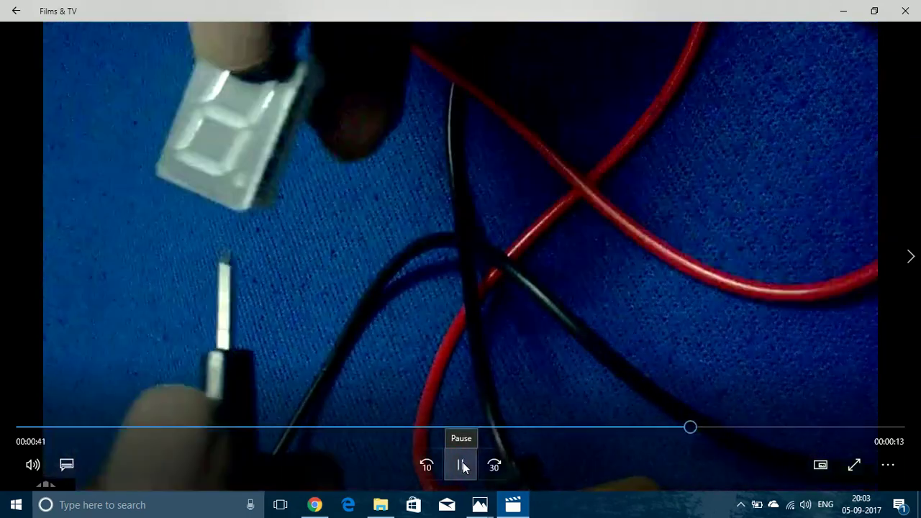
click(463, 464)
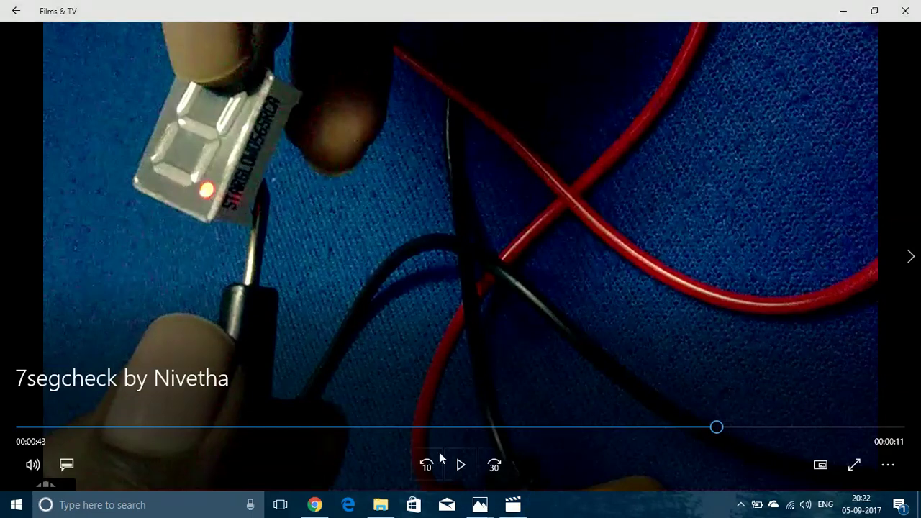
click(315, 504)
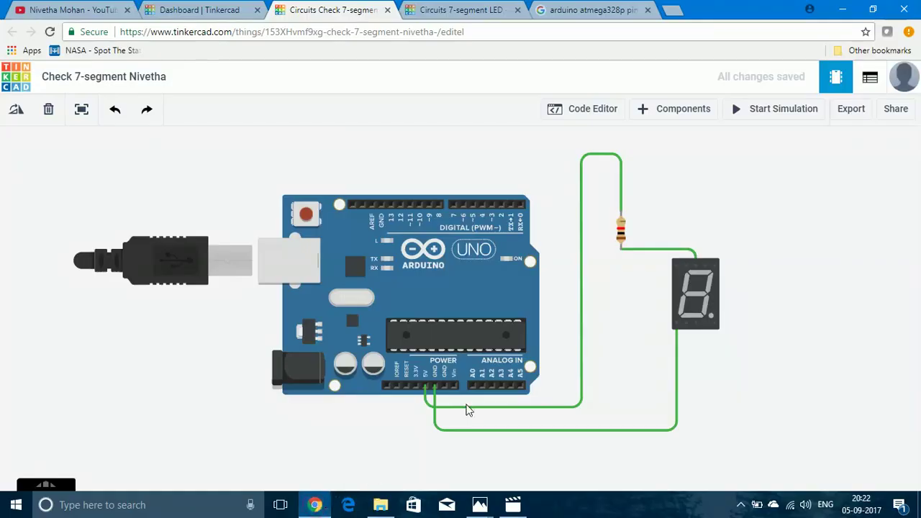
Check the resistor and its 5V and GND wires, then start the simulation to light a segment red.
click(695, 260)
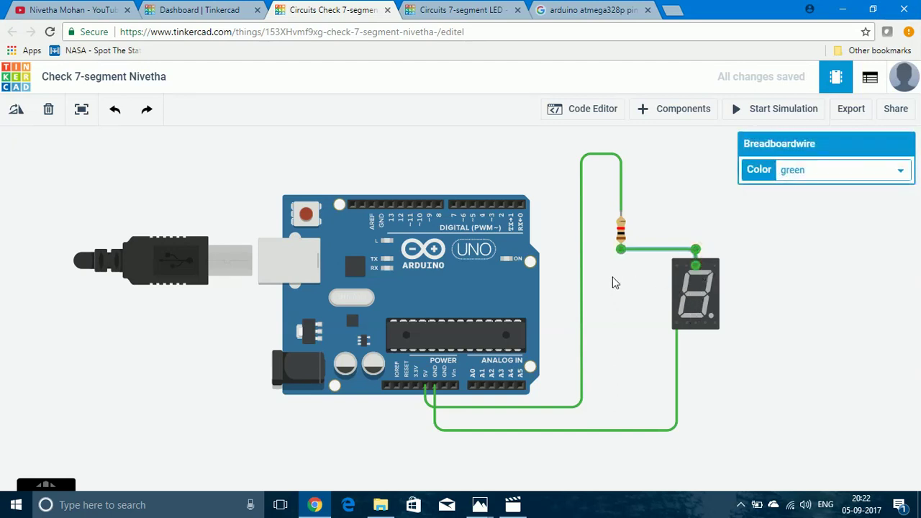
click(581, 384)
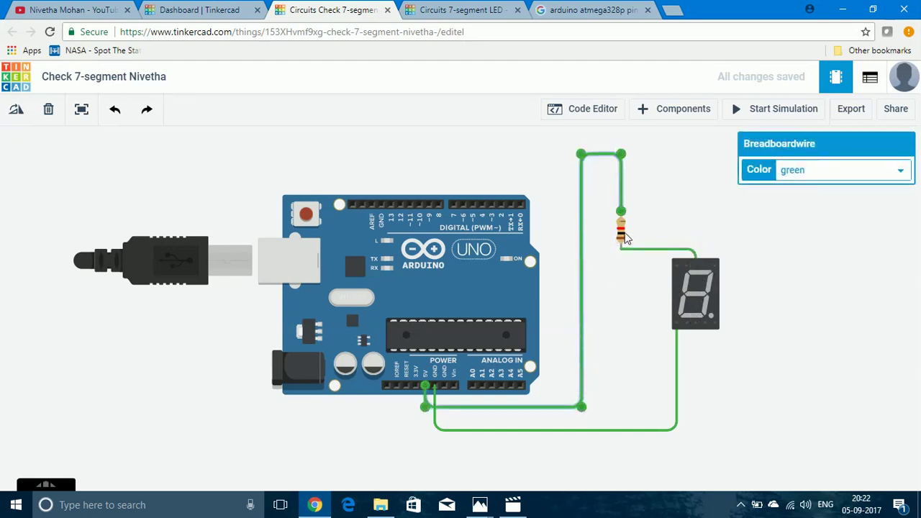
click(623, 236)
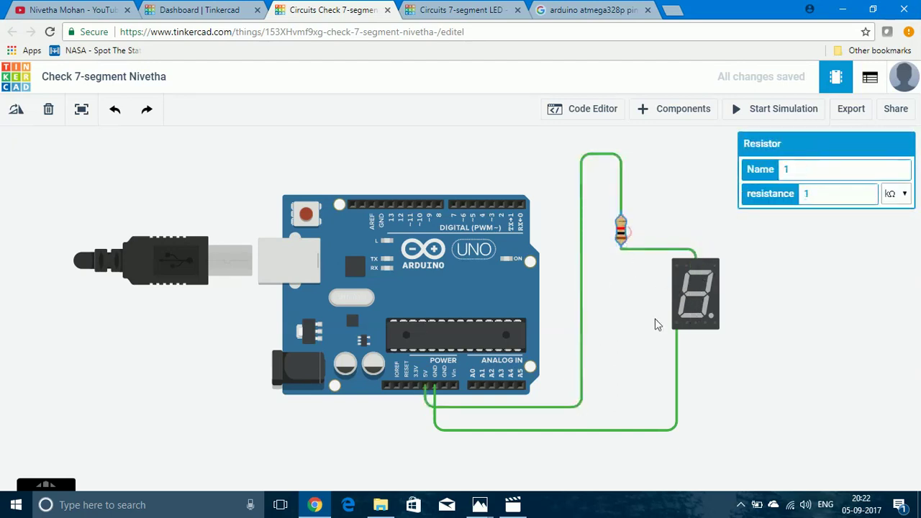
click(677, 392)
click(373, 423)
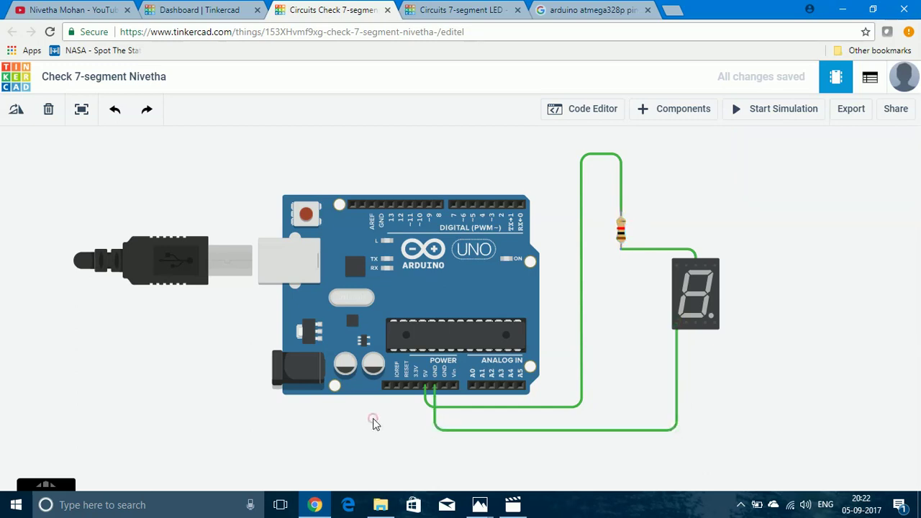
click(782, 117)
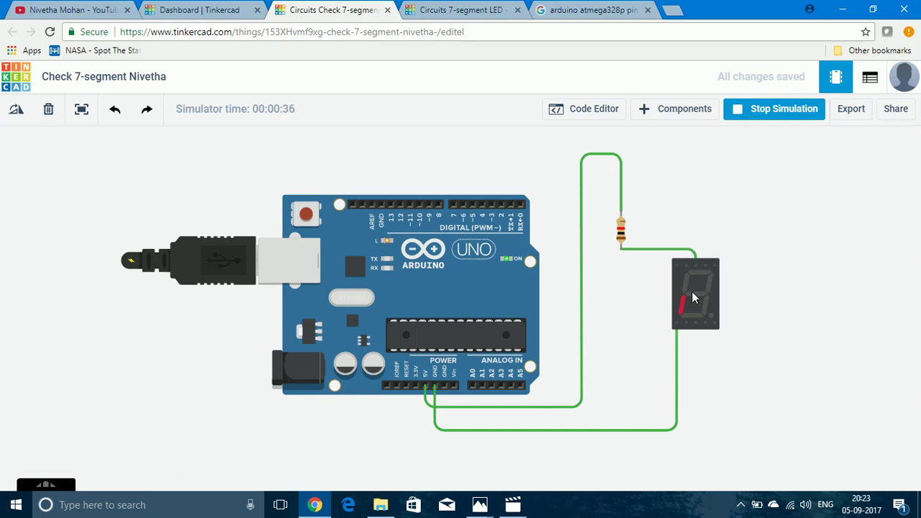
Stop the simulation so the display goes dark, and bring the 7seg1.jpg notes back in Photos.
click(677, 346)
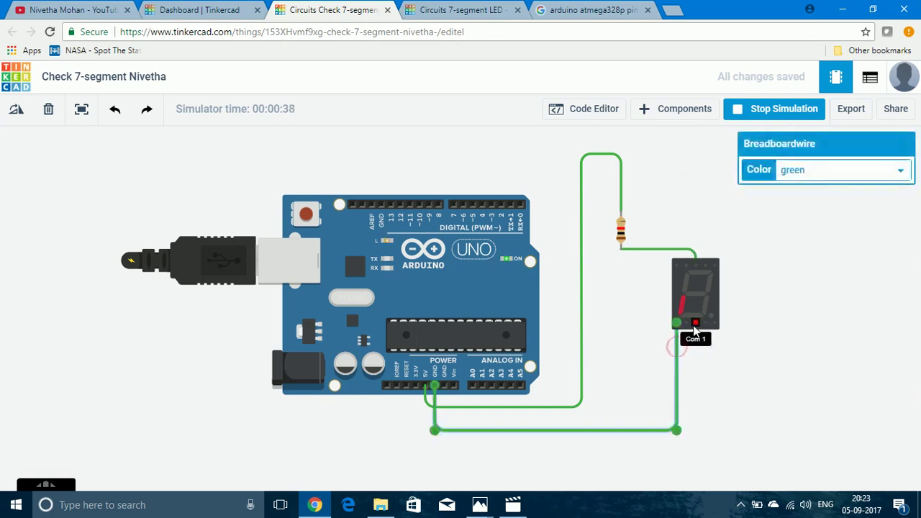
click(707, 367)
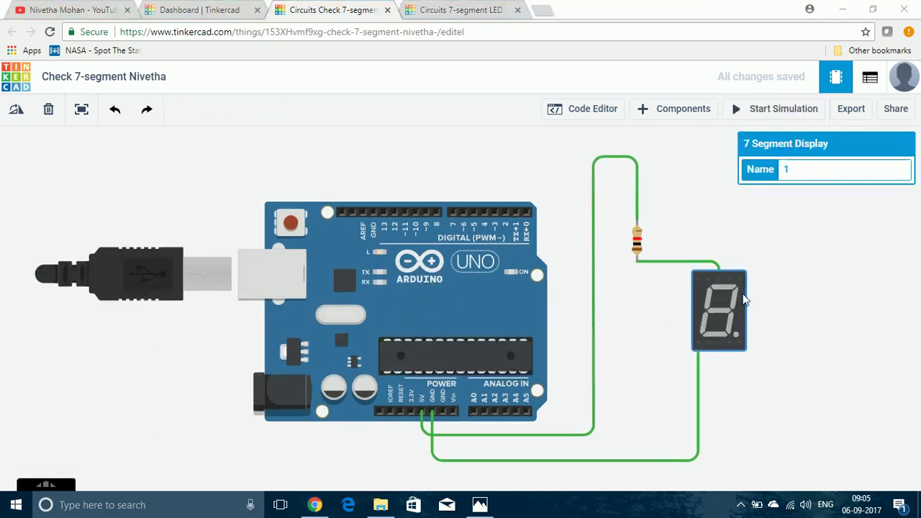
click(806, 274)
click(480, 505)
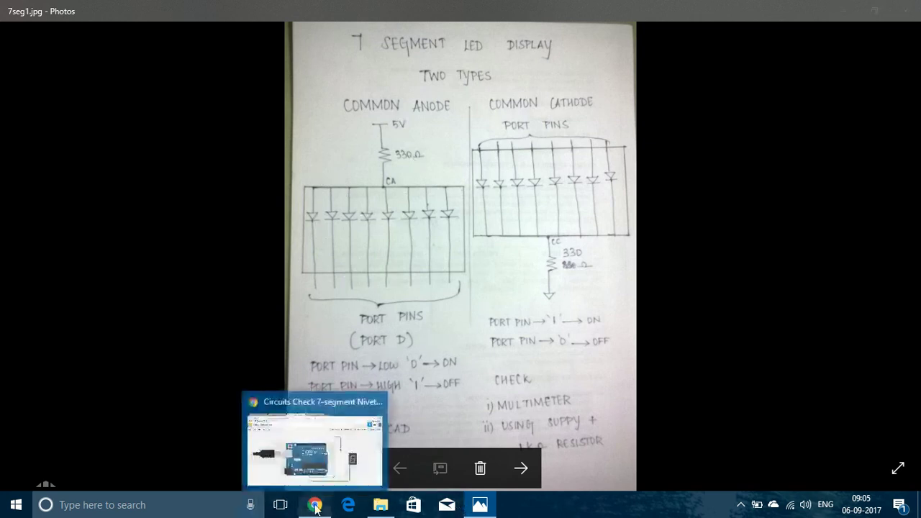
Switch to the '7-segment LED - Programming Arduino UNO' circuit tab and check the 330 Ω resistor.
click(320, 443)
click(466, 10)
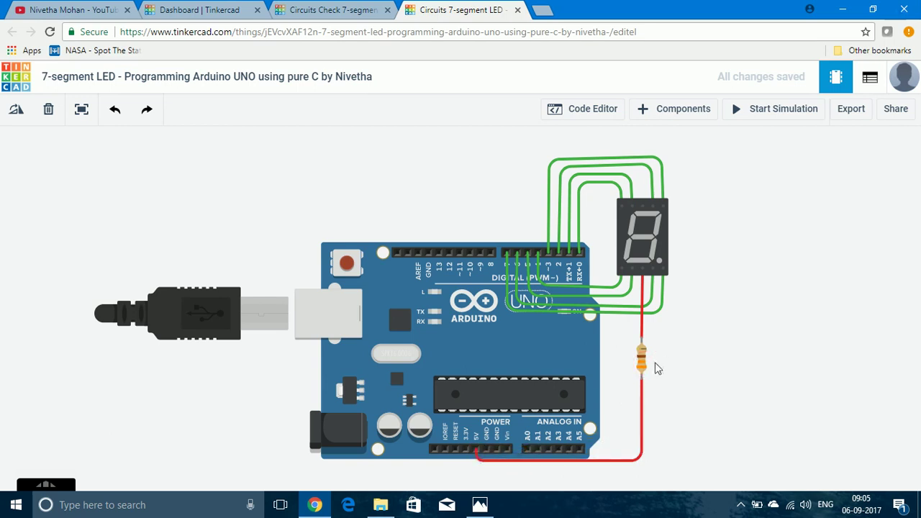
click(645, 369)
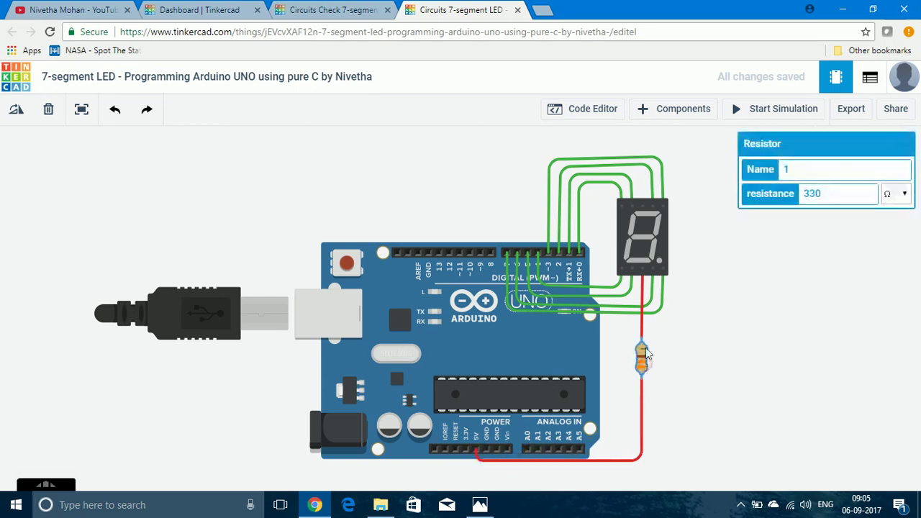
Inspect the green data wires and the Arduino board, then view the ATmega328 pin mapping diagram.
click(664, 289)
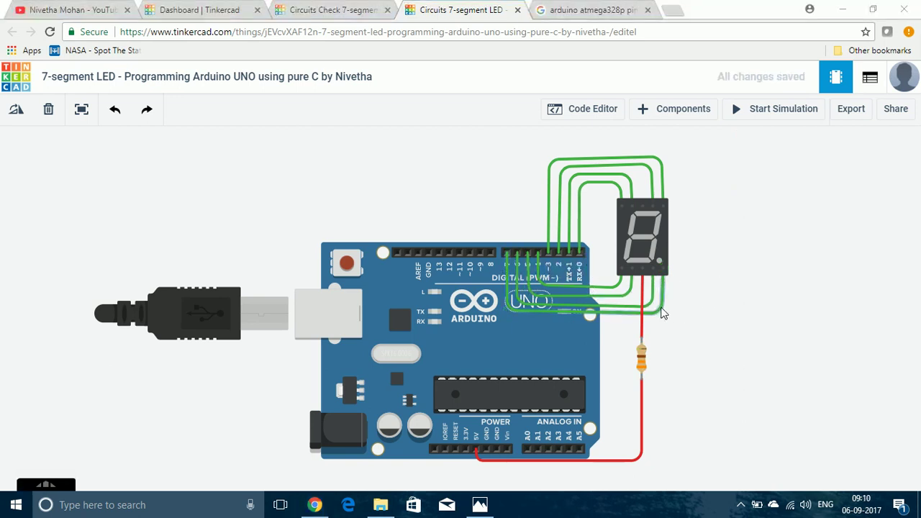
click(660, 311)
click(494, 221)
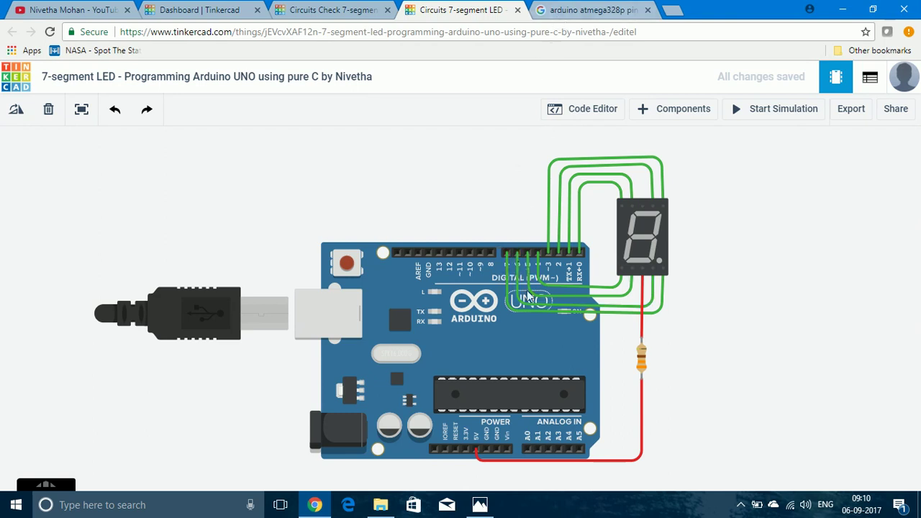
click(538, 403)
click(807, 372)
click(740, 330)
click(575, 10)
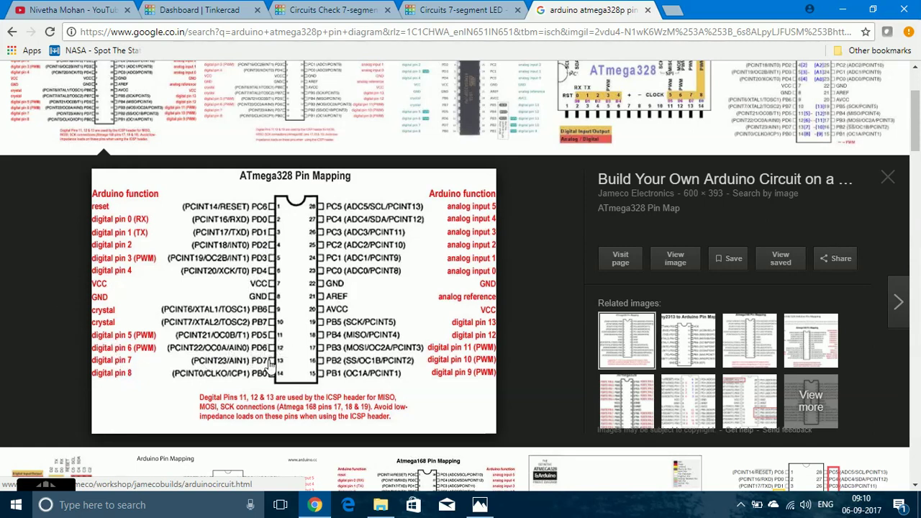
Go back to the 7-segment LED circuit tab, then bring the handwritten notes forward.
click(460, 10)
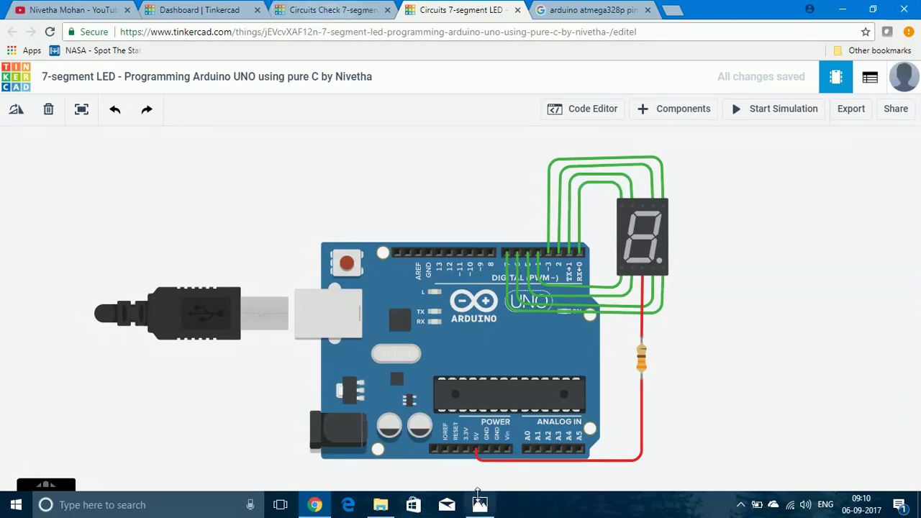
click(479, 497)
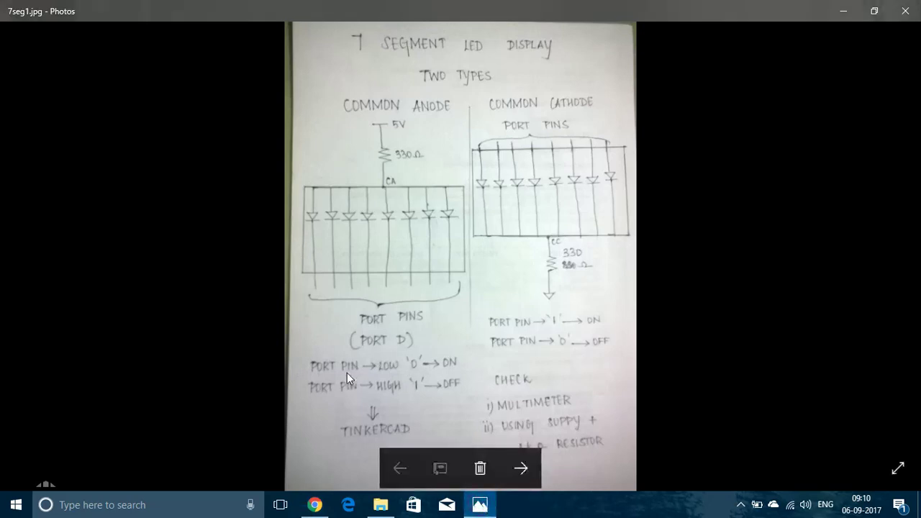